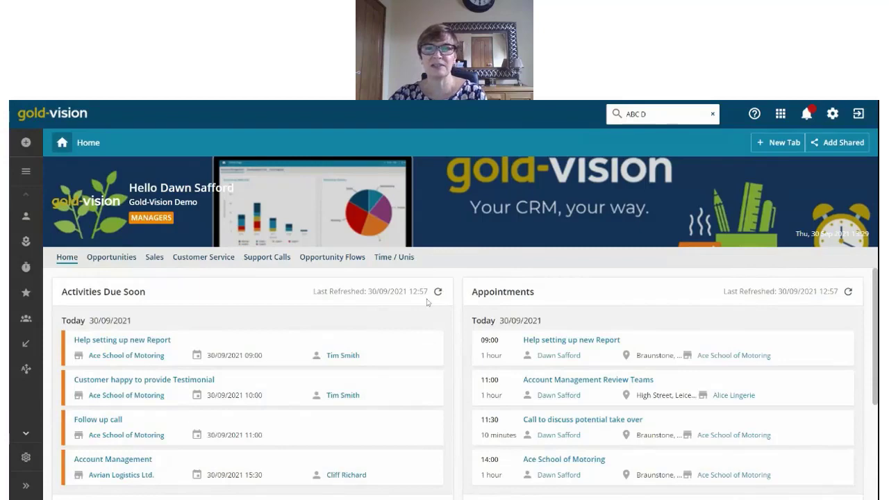
Step: Open the sidebar's + New flyout listing Account, Contact, Appointment and other creatable record types
scroll(558, 299, down, 1)
scroll(558, 300, down, 3)
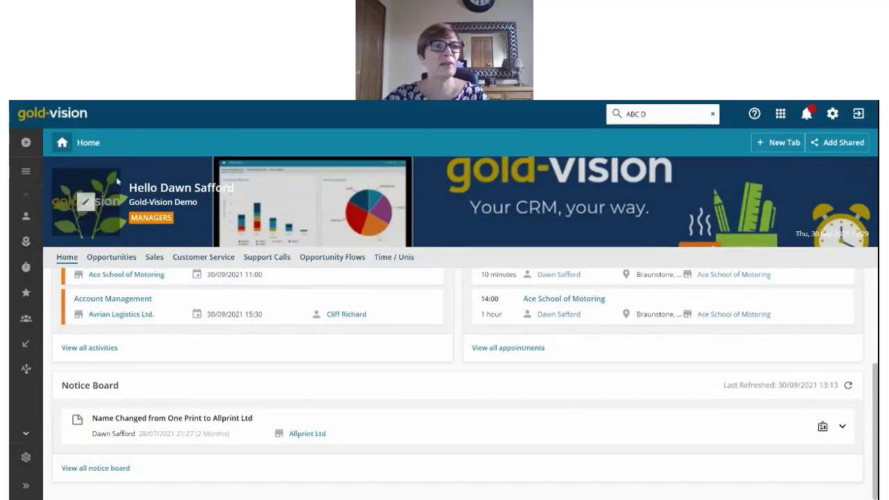
click(26, 142)
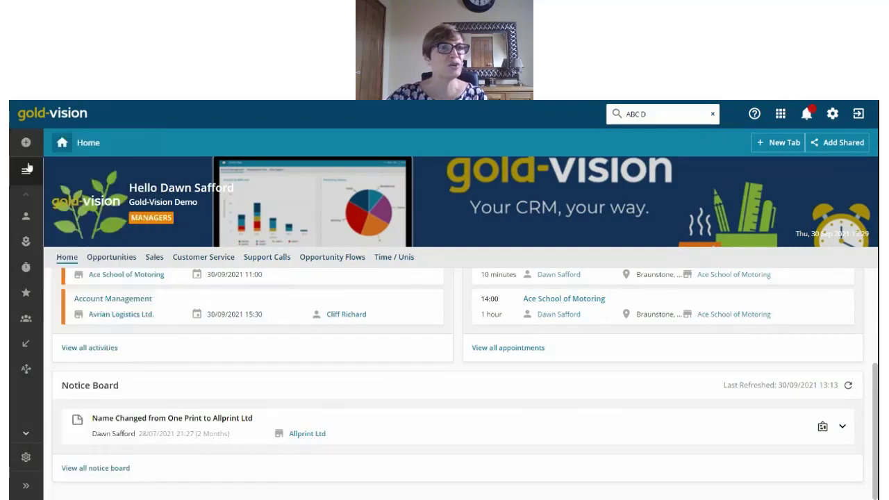
mouse_move(27, 171)
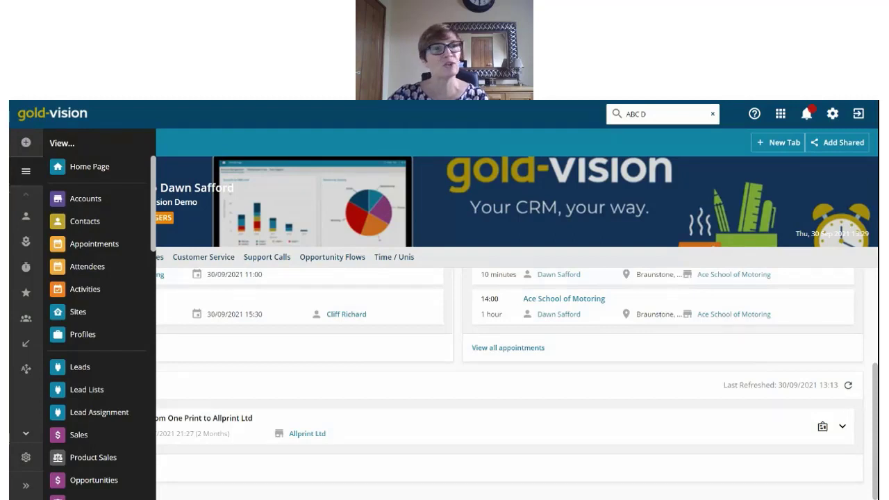
click(26, 142)
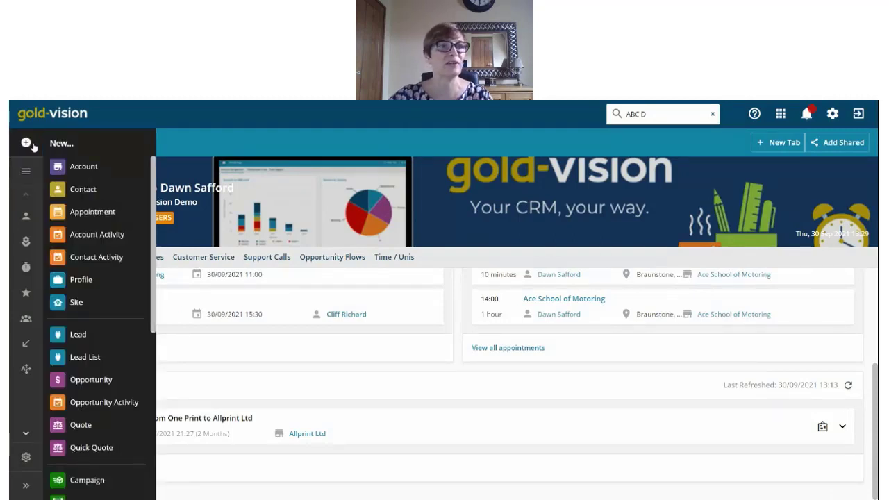
Step: Start a new account named ABC Design with its primary contact and account type Prospect
click(87, 167)
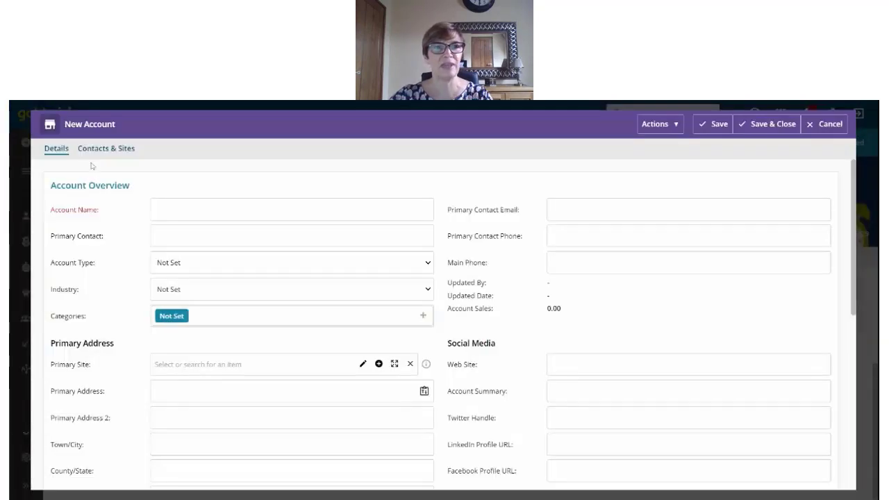
click(175, 207)
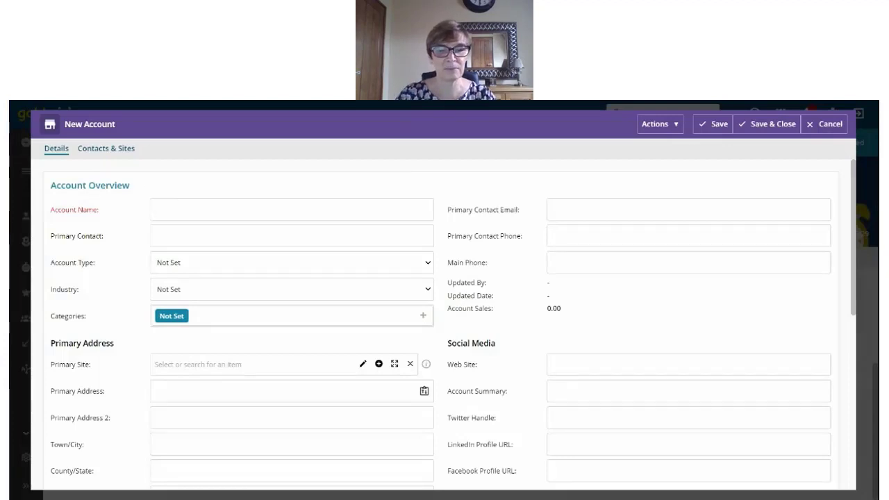
text(ABC Design)
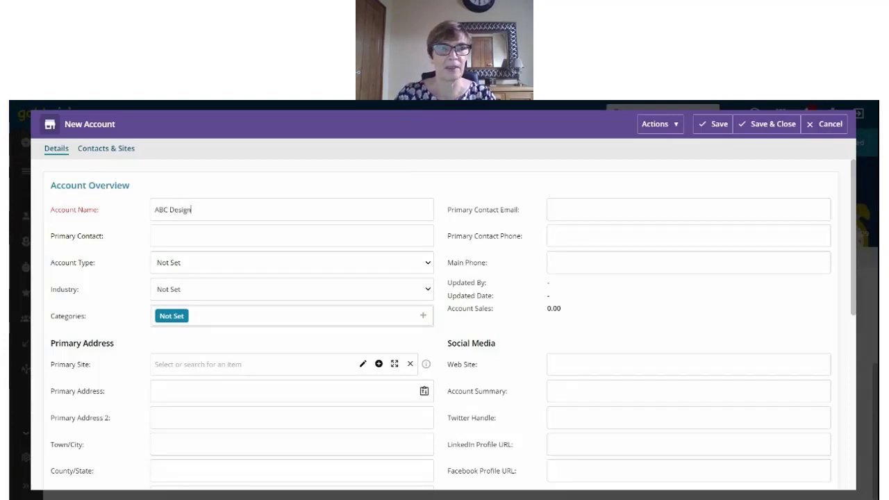
key(Tab)
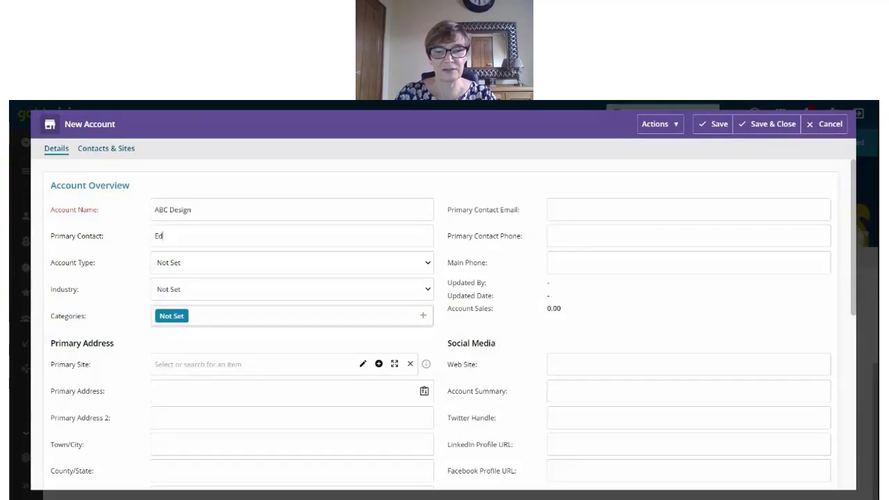
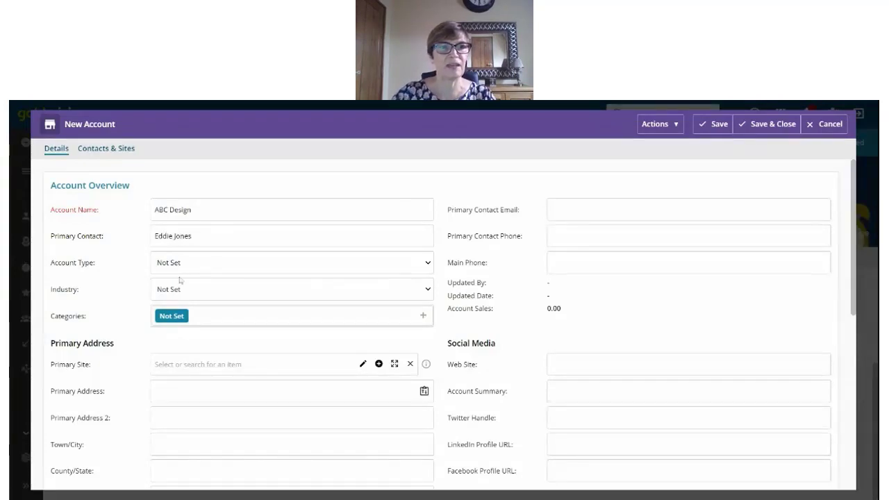
click(191, 296)
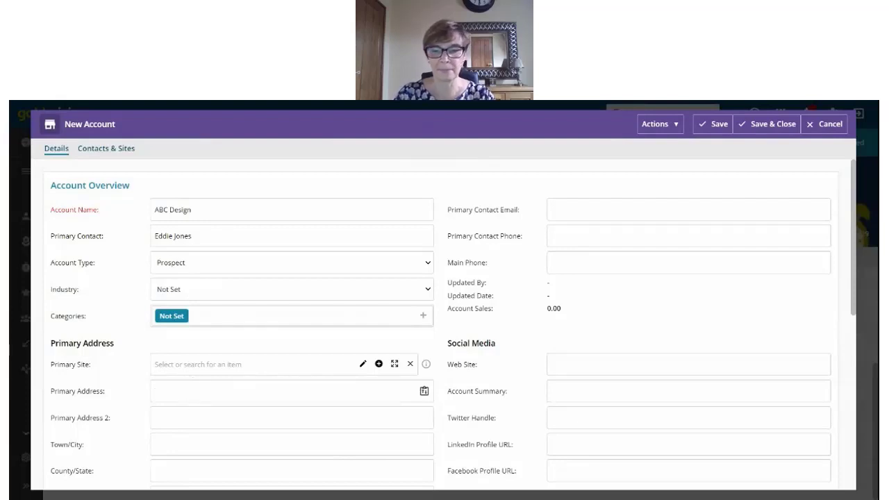
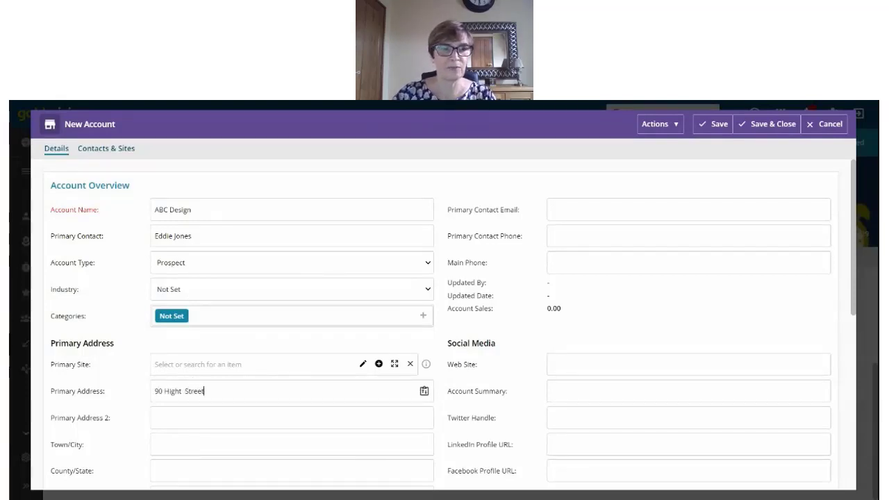
Step: Fill in the account's street address, town and postcode, then save and close it
click(184, 440)
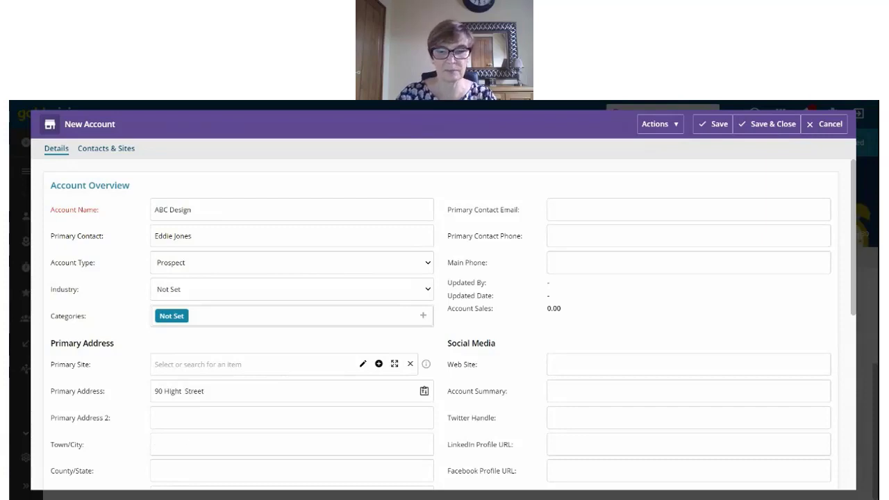
text(Northampton)
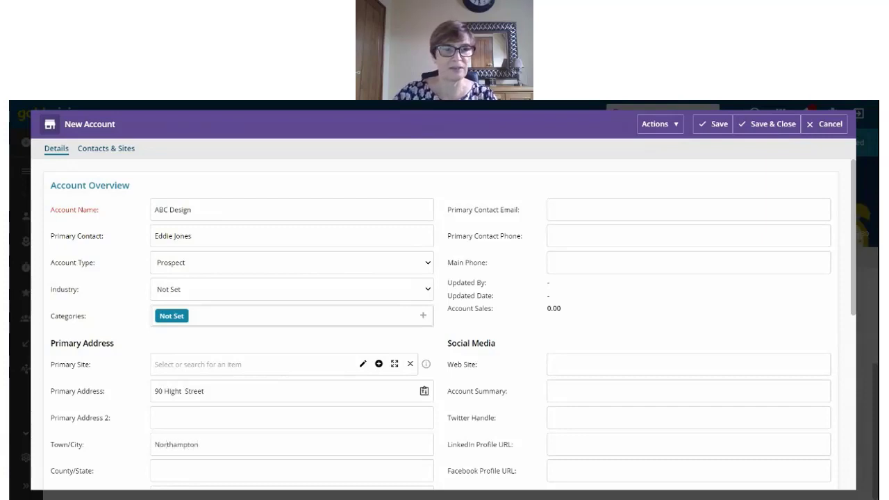
scroll(184, 441, down, 2)
click(192, 408)
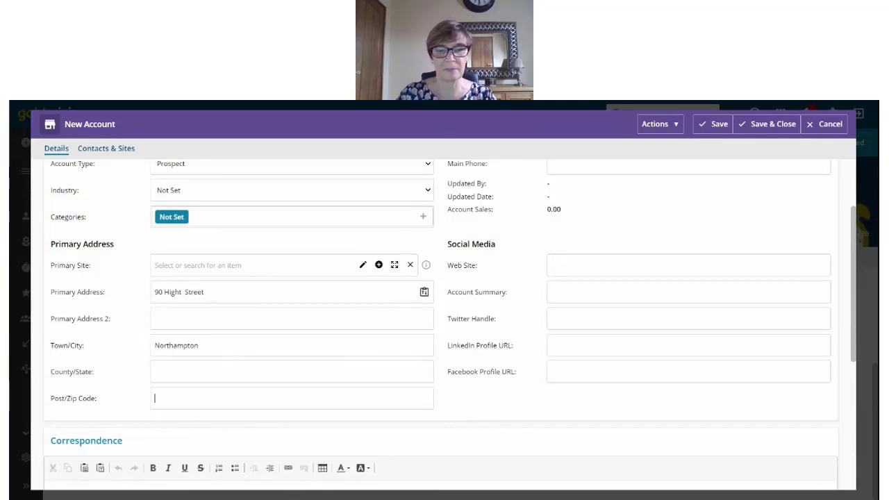
text(NN1 9PP)
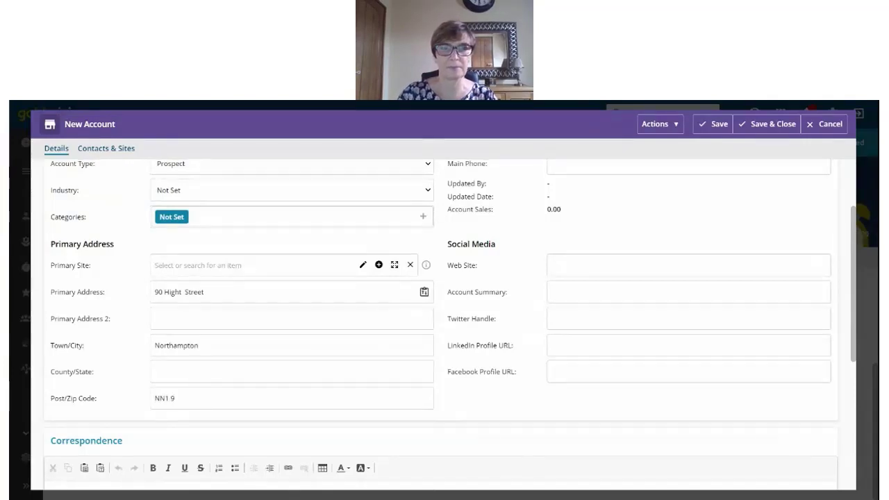
click(764, 125)
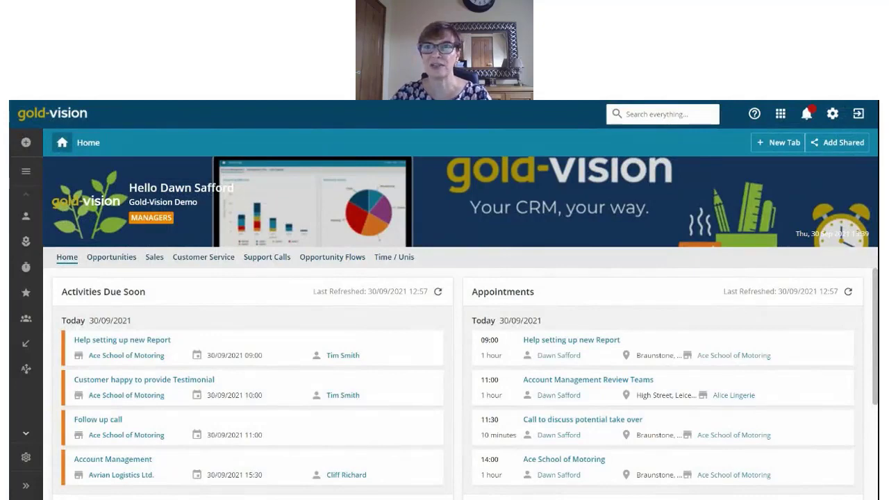
Step: Check the Recent items, then search everything for 'ABC De'
click(807, 115)
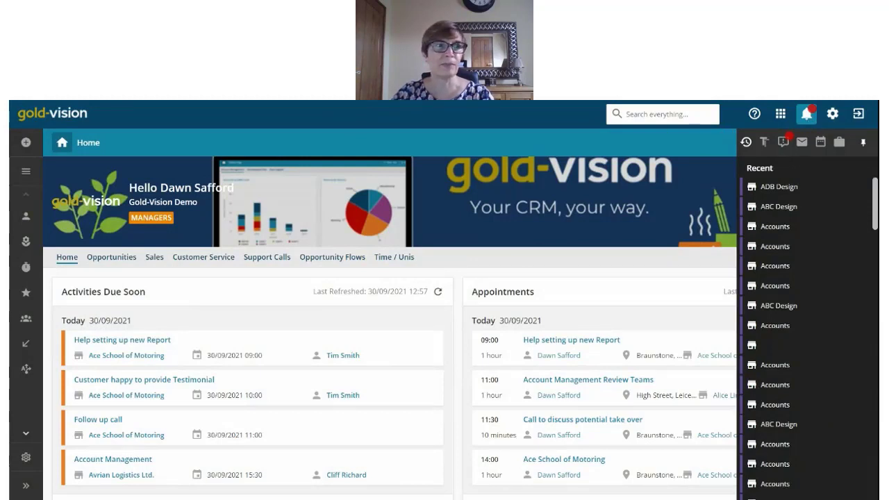
click(662, 114)
text(AB)
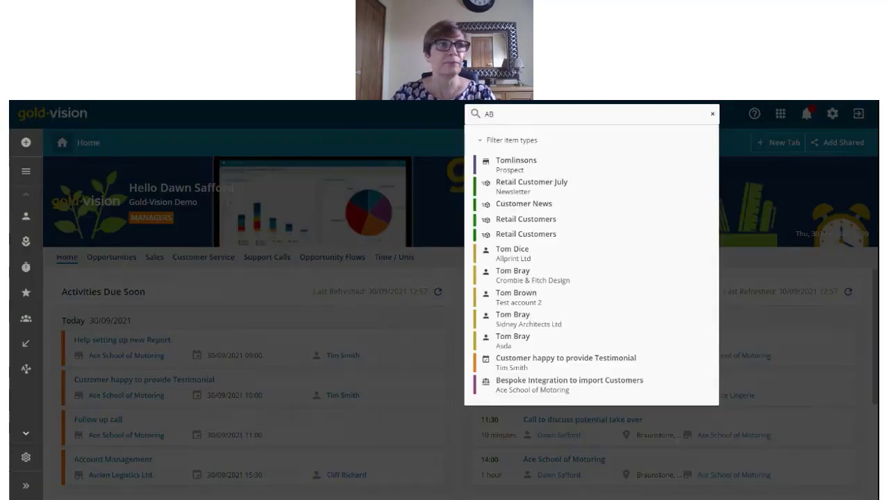
text(C Des)
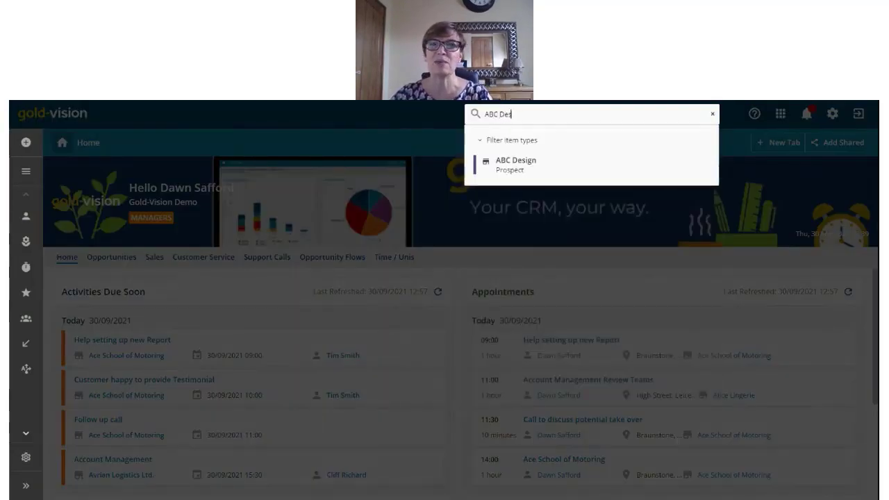
Step: Open ABC Design from the search results, scroll to Correspondence and start a new Note
click(526, 164)
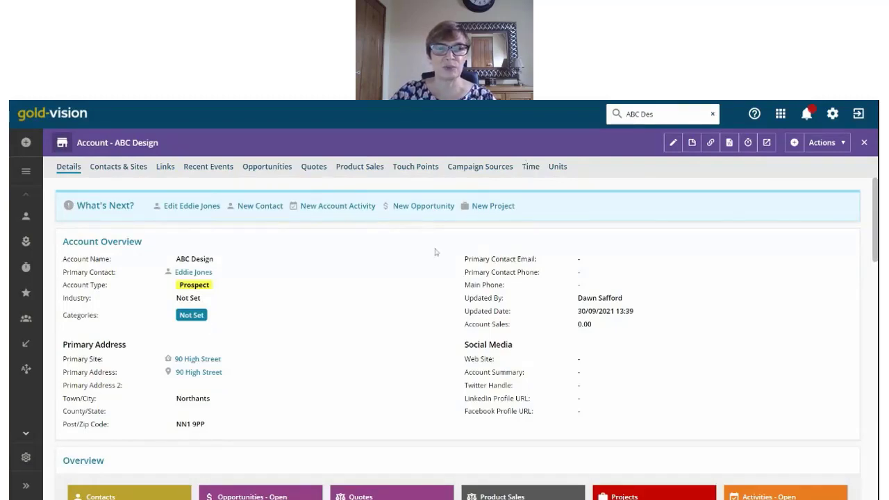
scroll(423, 313, down, 3)
scroll(424, 329, down, 4)
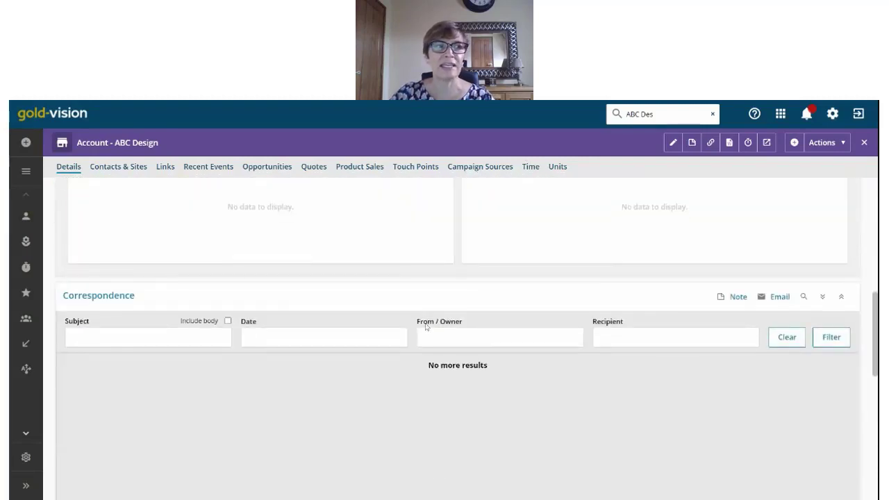
scroll(427, 327, down, 1)
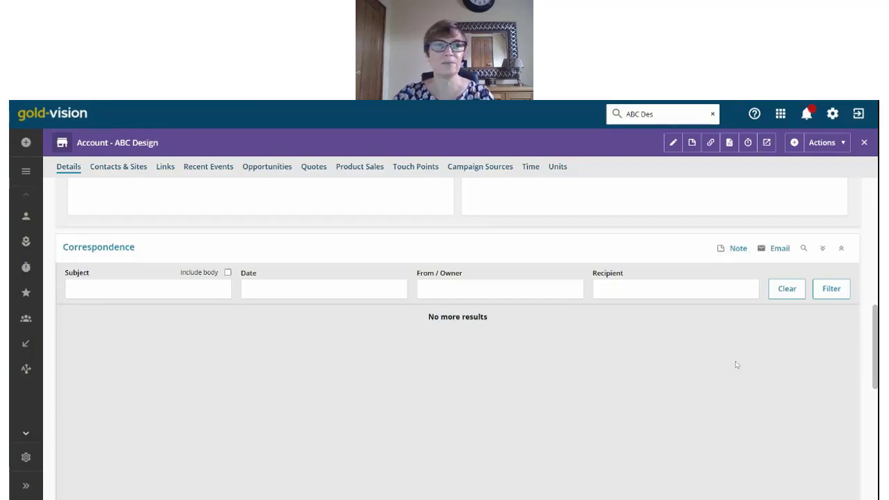
click(737, 251)
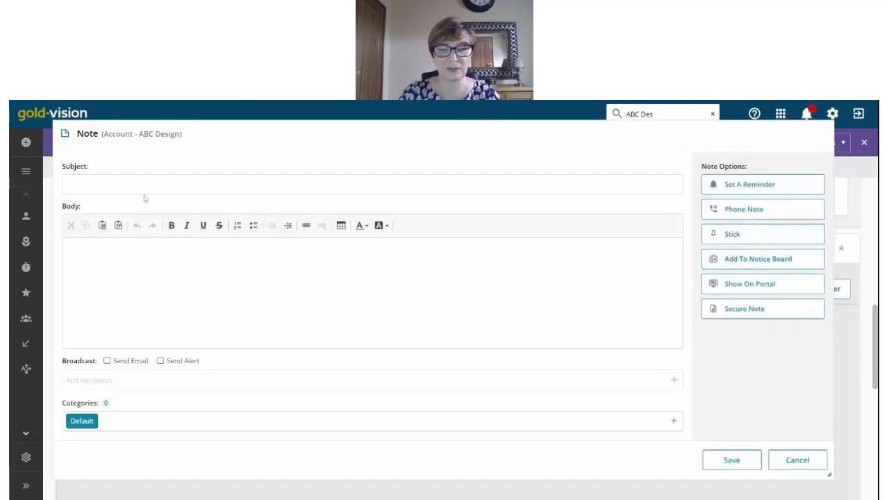
Step: Save a note with a subject about calling the contact and the body 'Happy with Project'
text(Called)
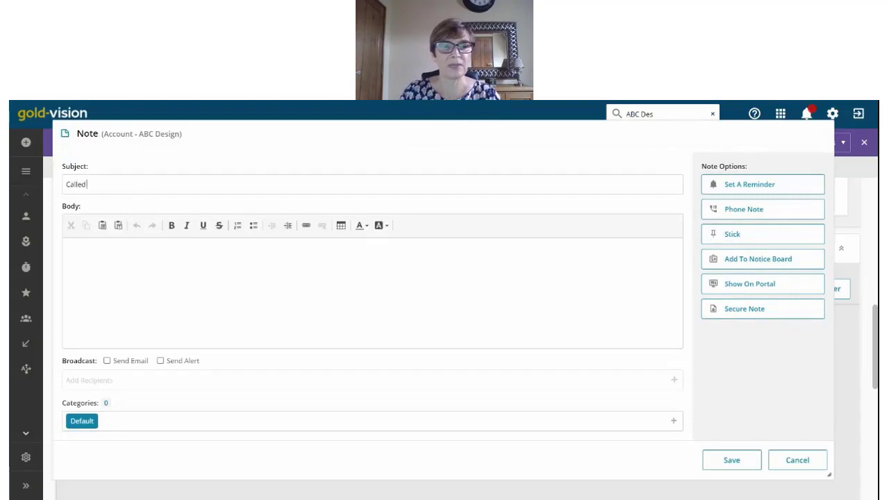
text( Cddie)
key(Tab)
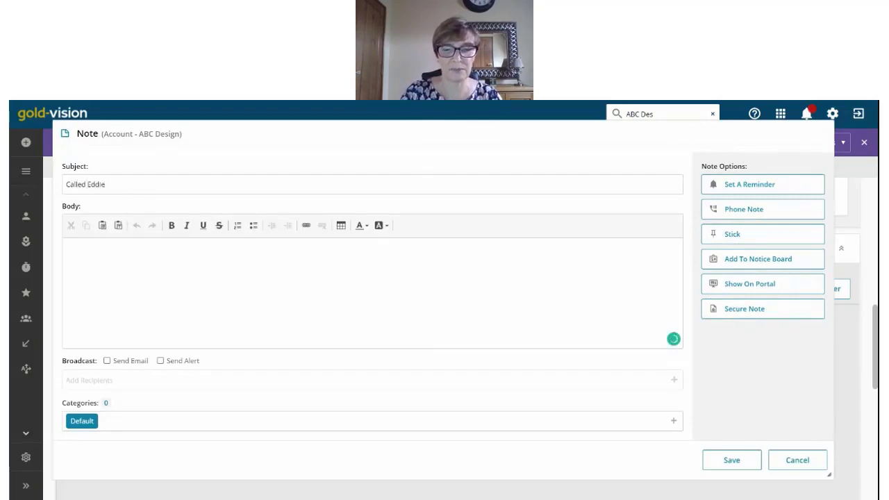
text(Happy with Prok)
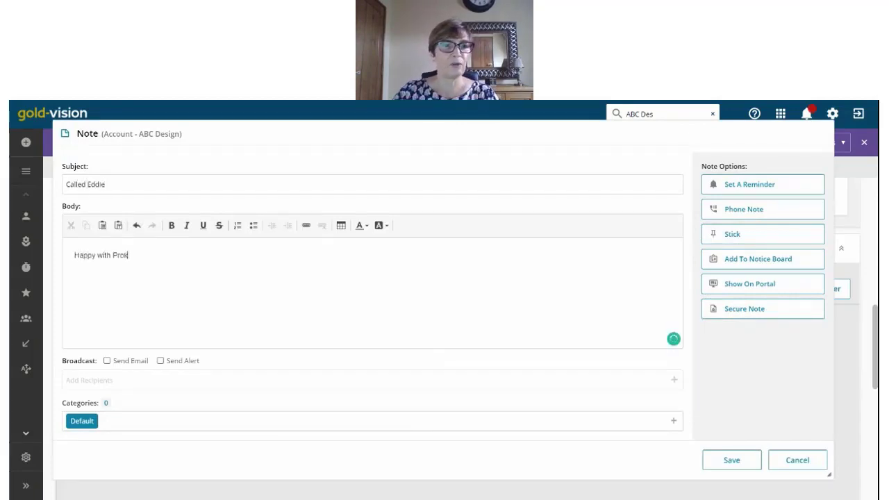
key(BackSpace)
text(ject)
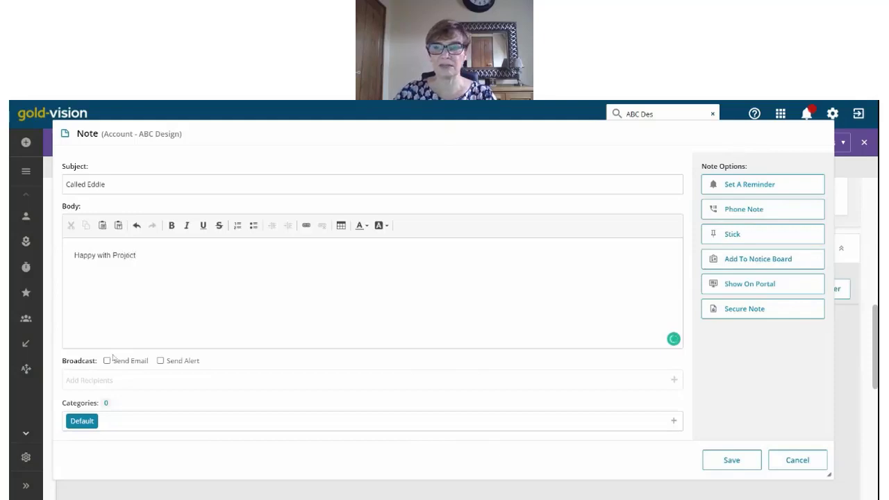
click(731, 461)
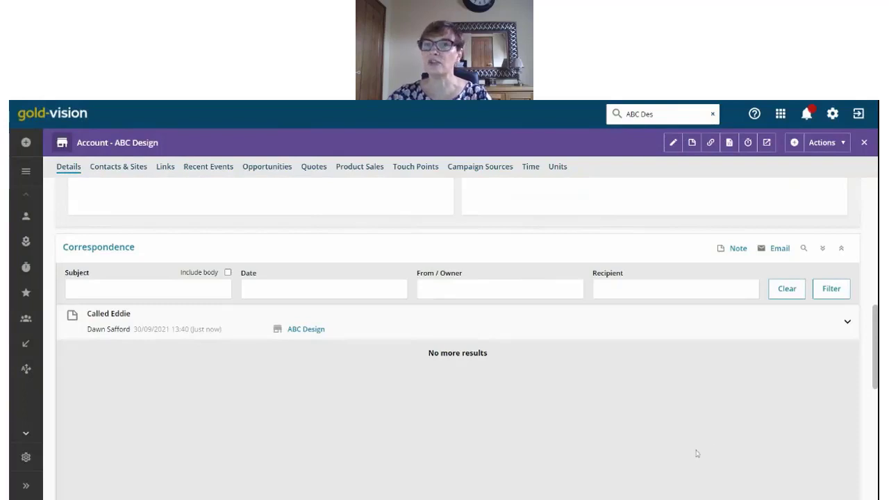
Step: Open the ABC Design account's New menu and choose Contact
click(794, 142)
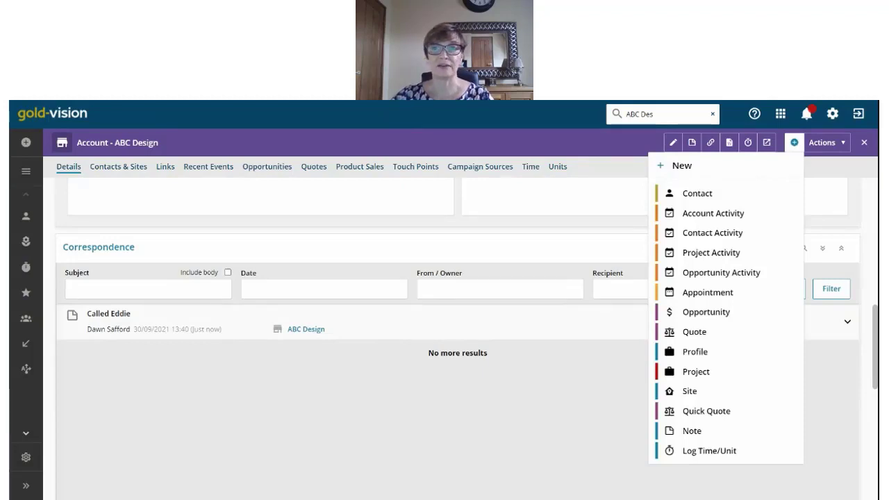
click(694, 194)
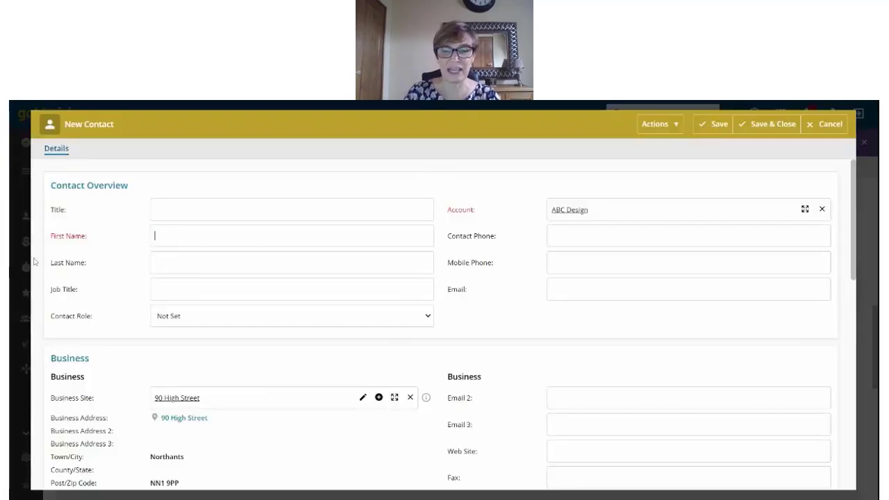
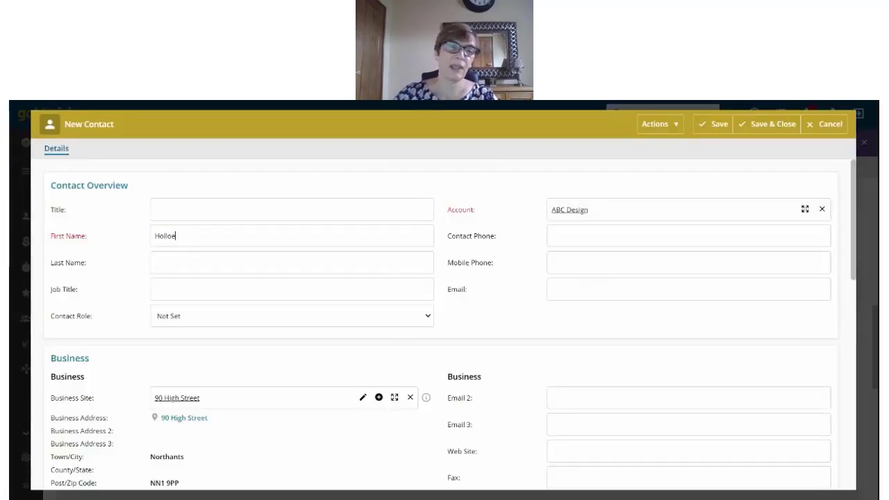
Step: Enter the new contact's first and last name, then save and close it
key(Tab)
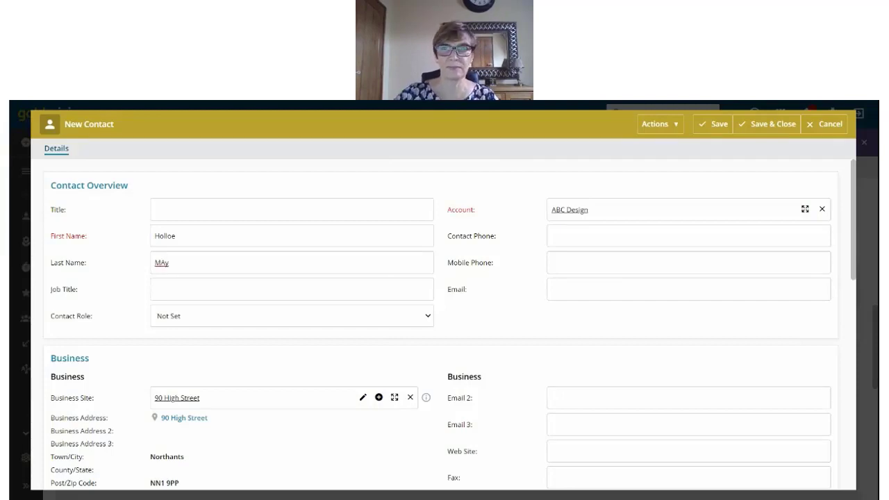
text(ay)
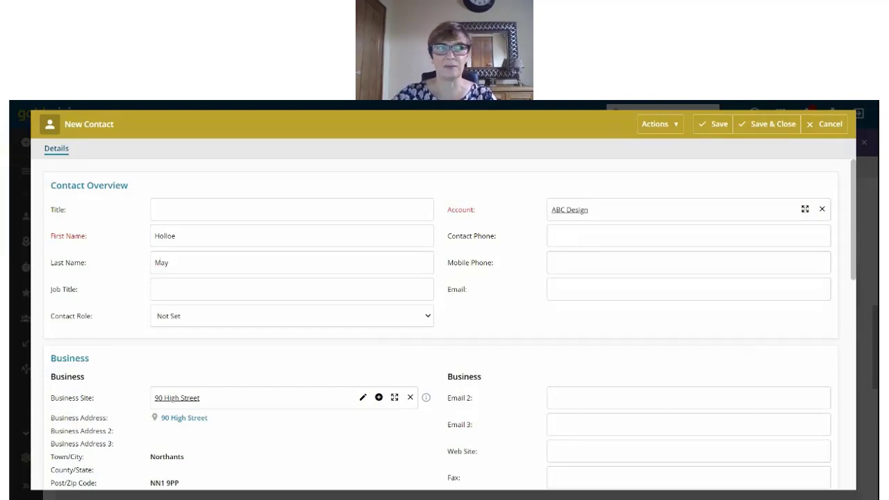
click(768, 123)
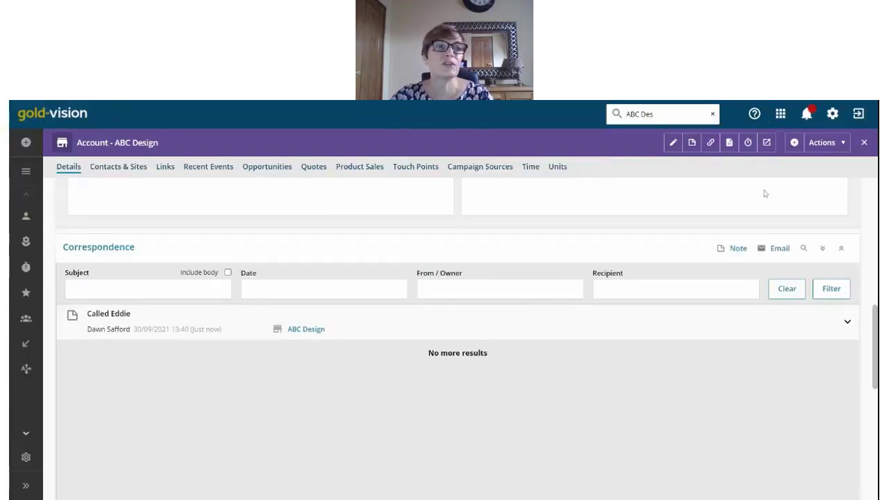
Step: Open the Accounts list and save a Main Phone number on the Alessi row inline
click(26, 171)
click(96, 203)
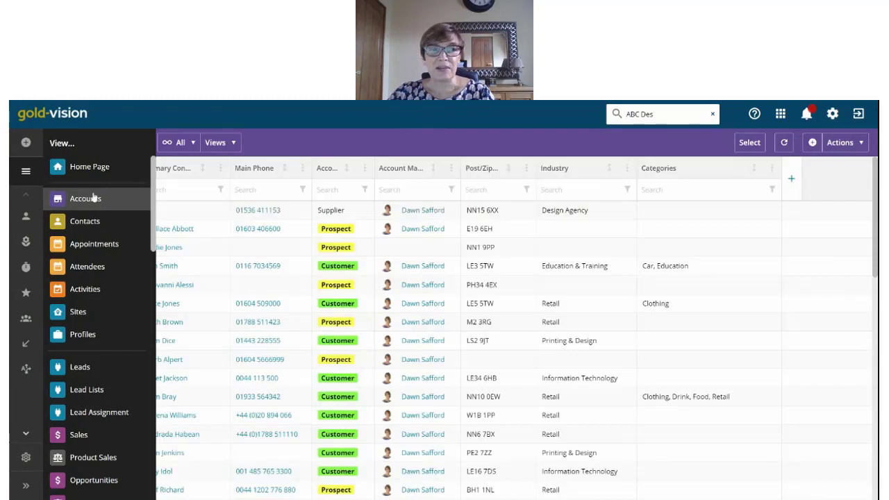
click(93, 198)
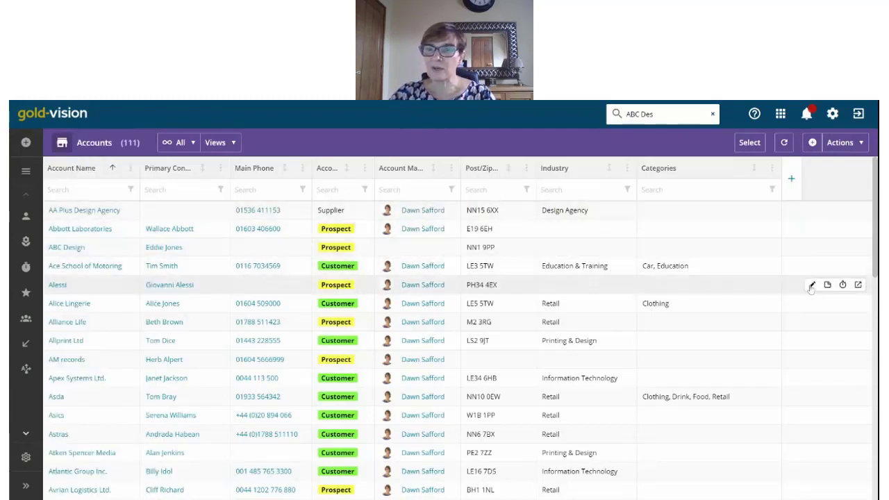
click(811, 285)
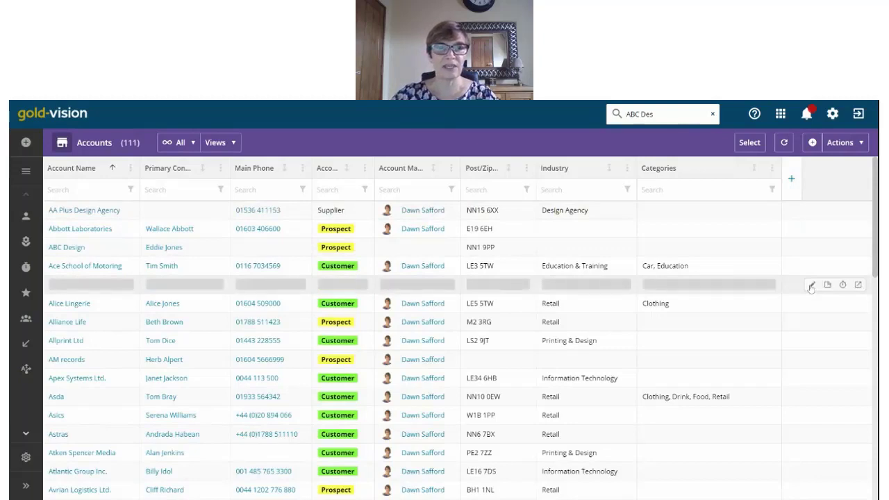
click(251, 279)
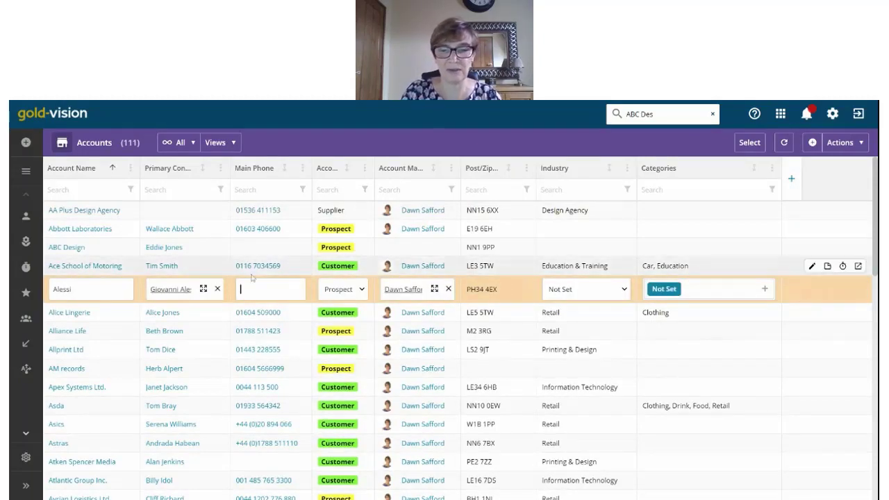
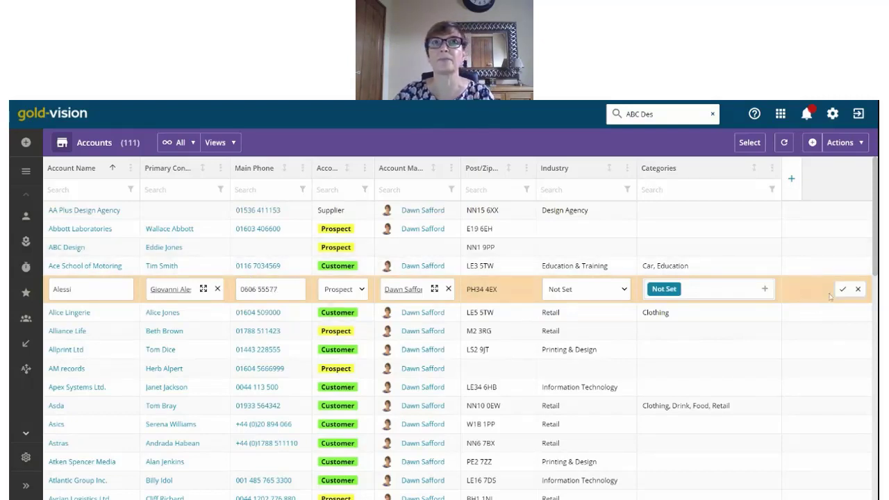
click(842, 289)
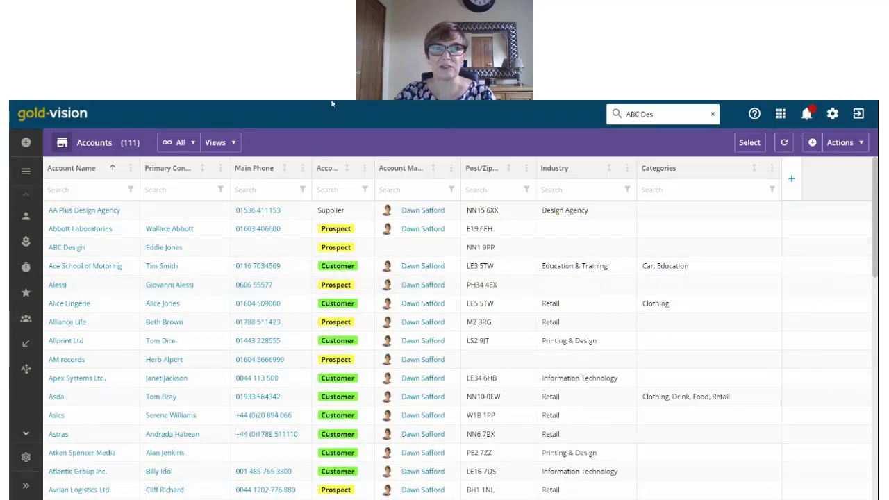
Step: Add a Primary Contact Email column to the right of the Primary Contact column
drag(230, 166, 255, 167)
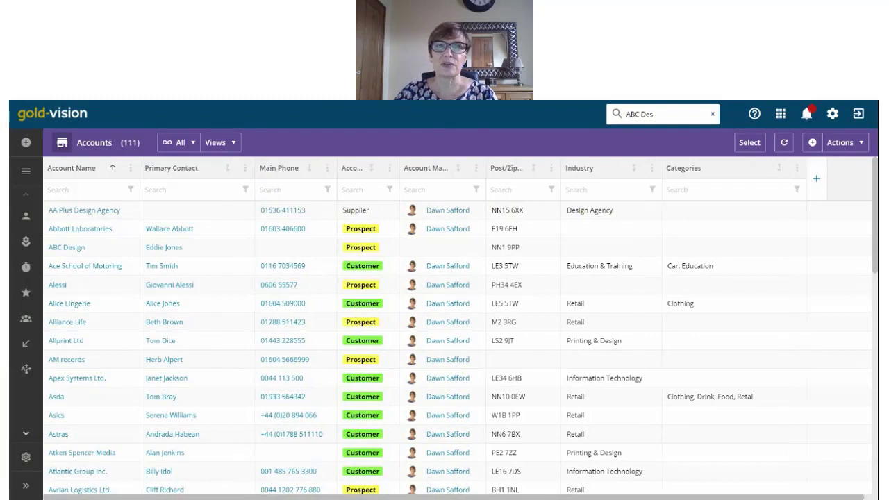
click(245, 168)
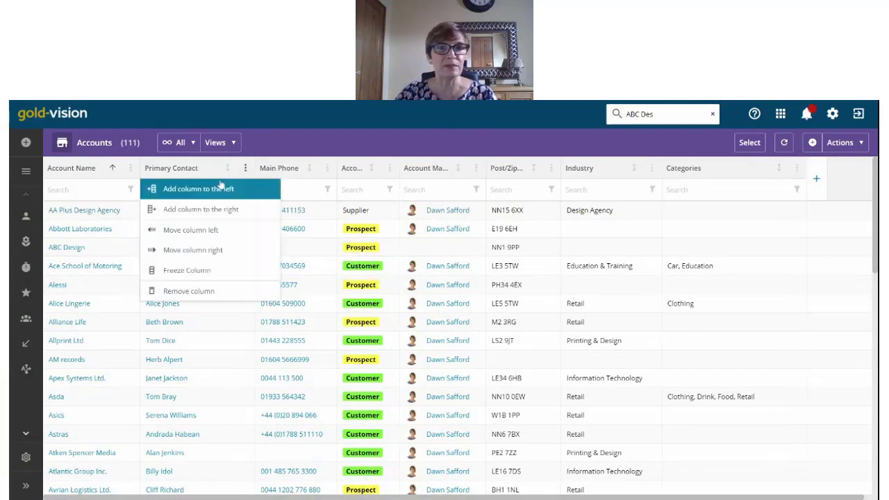
click(217, 210)
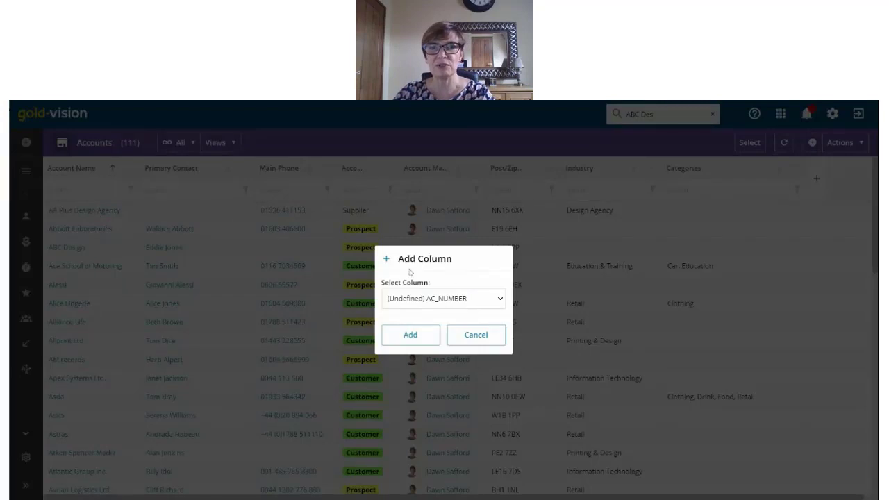
click(477, 302)
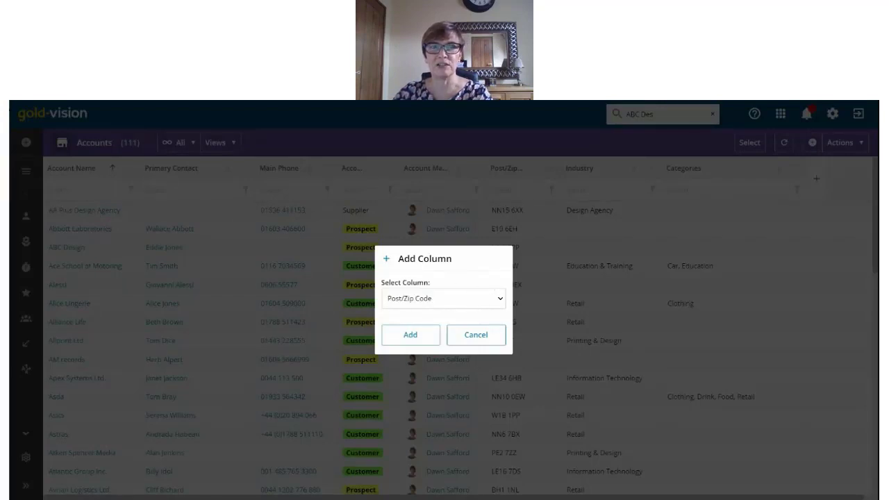
click(455, 274)
click(415, 336)
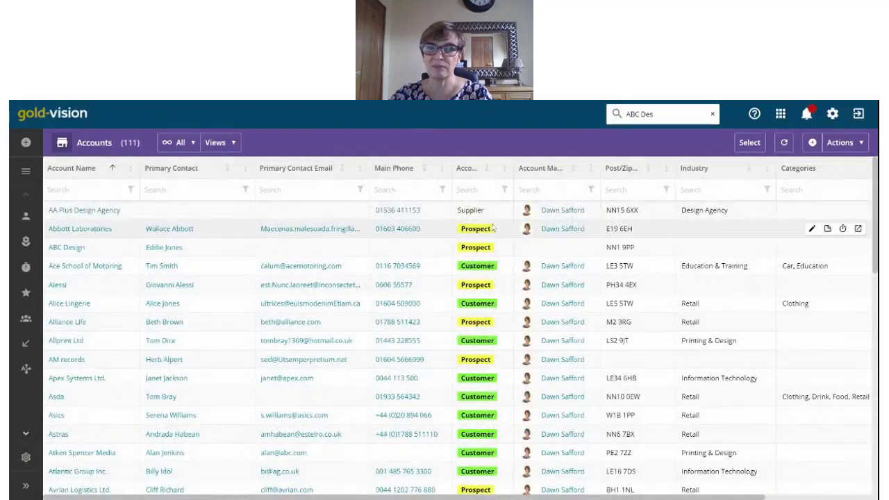
Step: Filter Account Type to Customer and Account Manager to the chosen manager, leaving 37 accounts
click(504, 189)
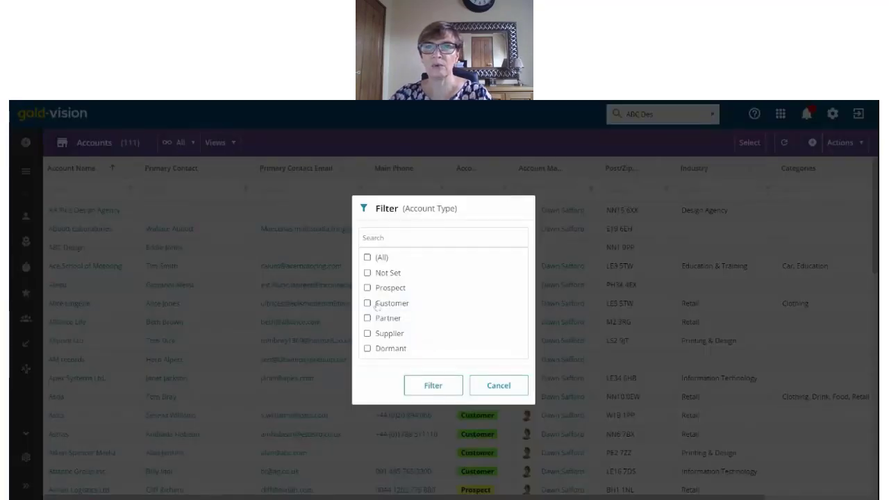
click(368, 303)
click(426, 385)
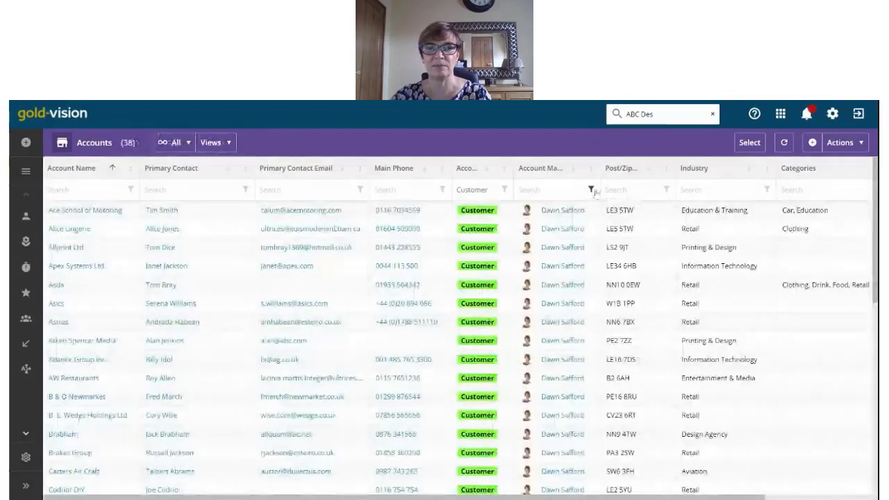
click(591, 189)
click(367, 314)
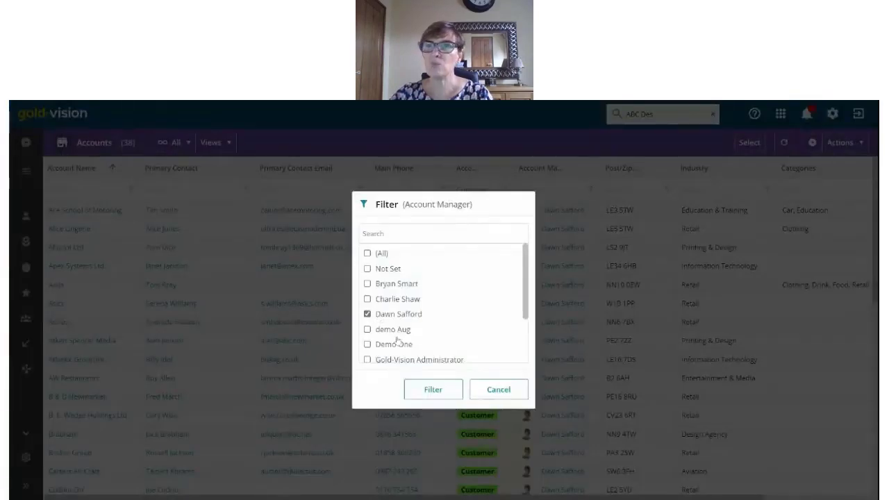
click(433, 389)
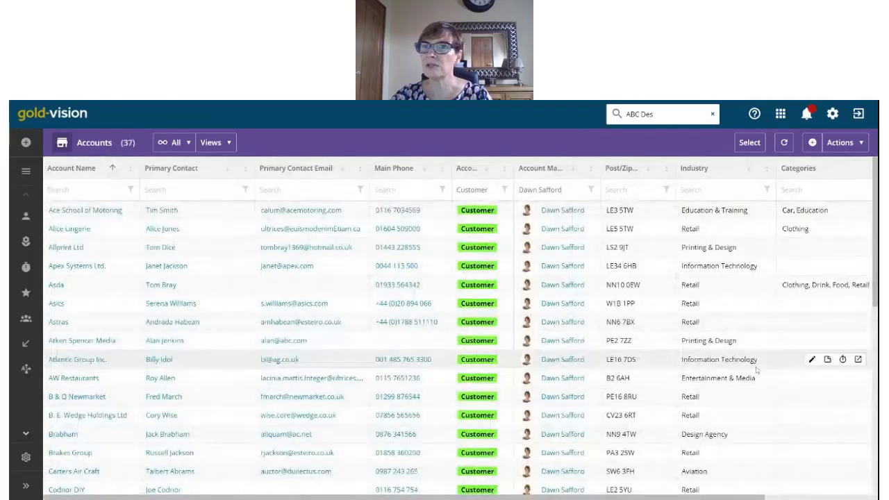
Step: Pin the filtered Customer accounts list to the Favourites menu, keeping the suggested account-manager name
click(848, 153)
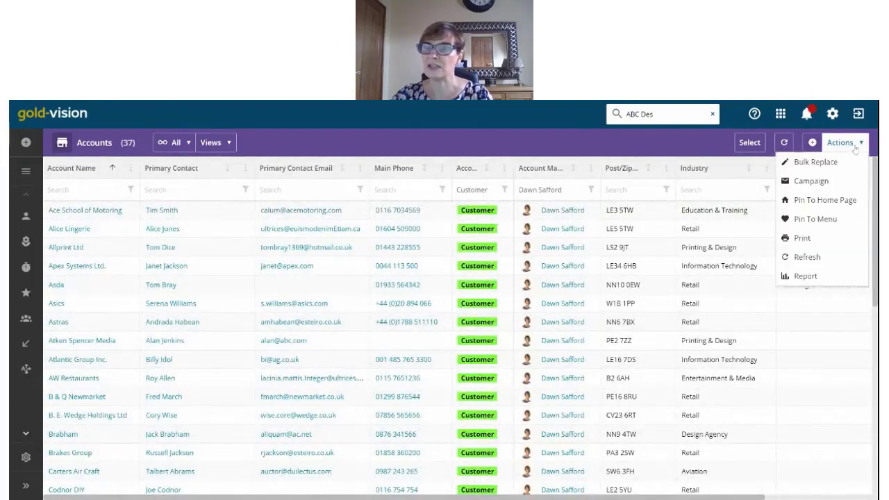
click(811, 219)
text(d)
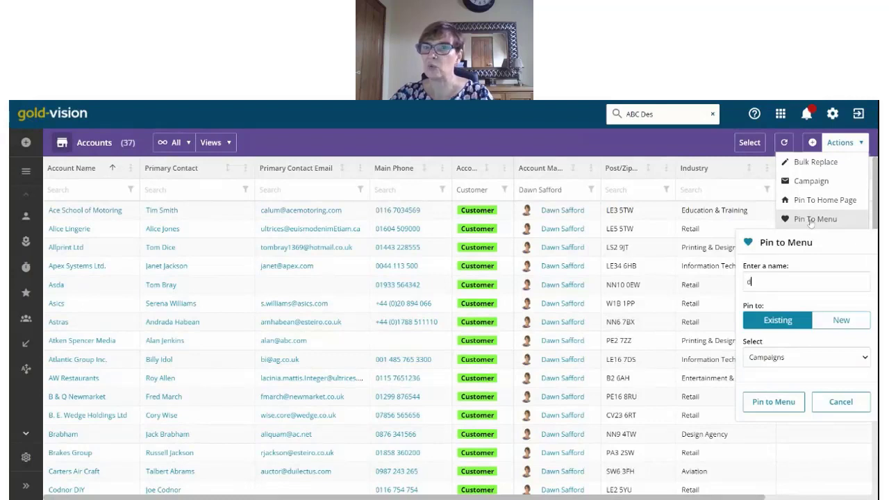
click(783, 301)
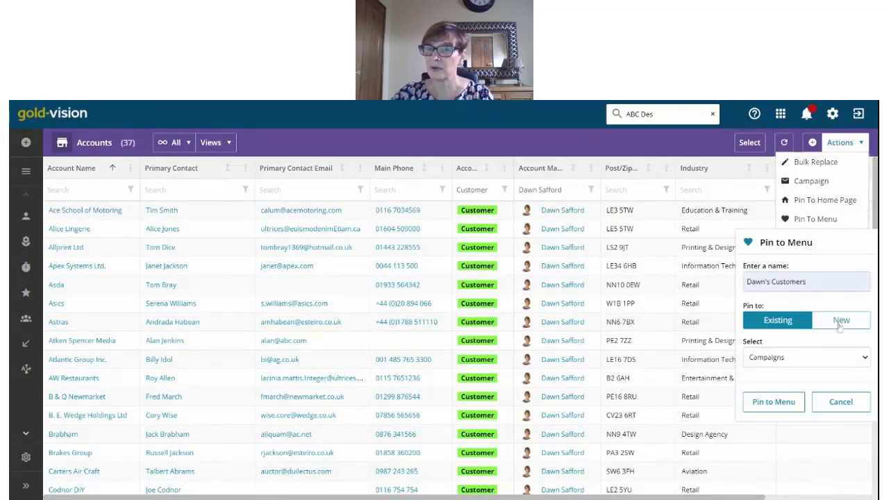
click(816, 354)
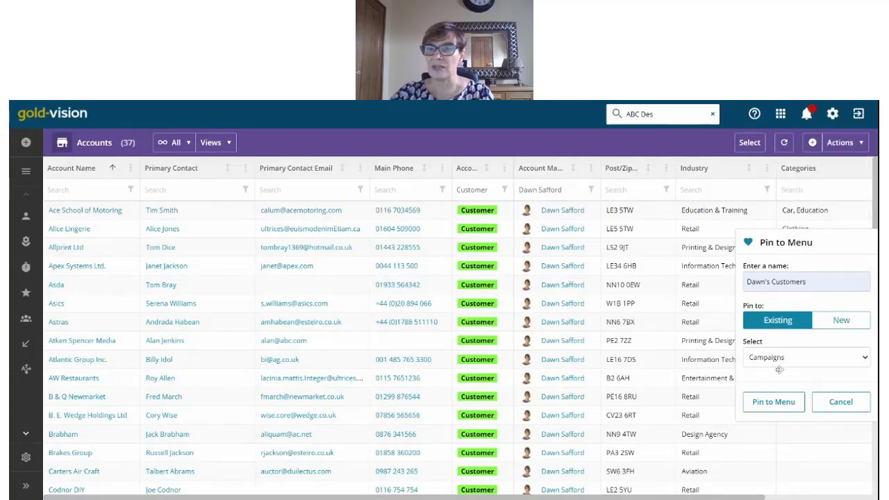
click(778, 369)
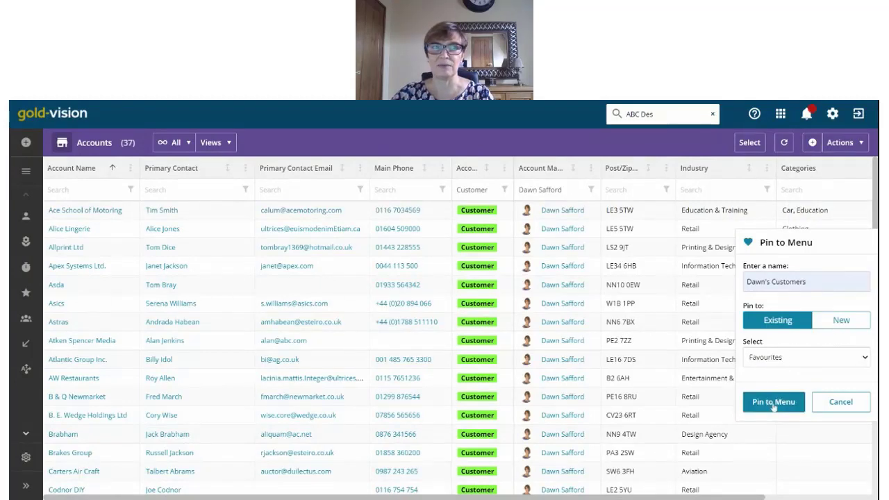
click(781, 403)
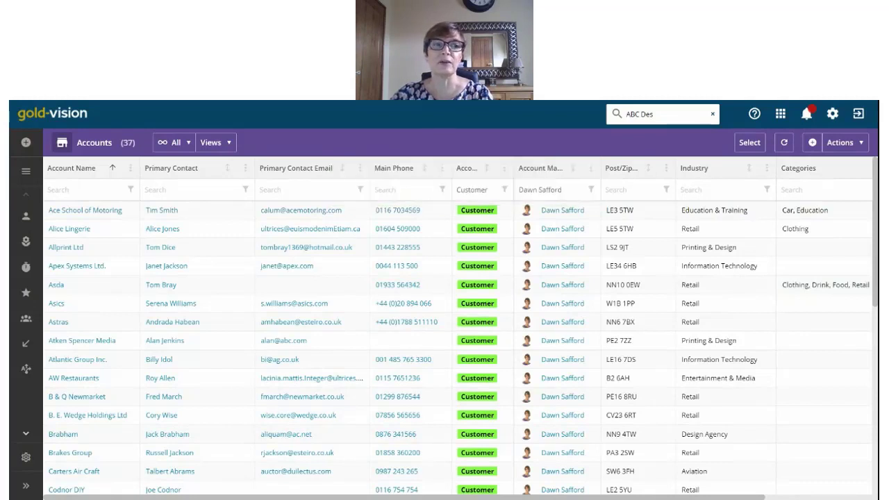
mouse_move(27, 218)
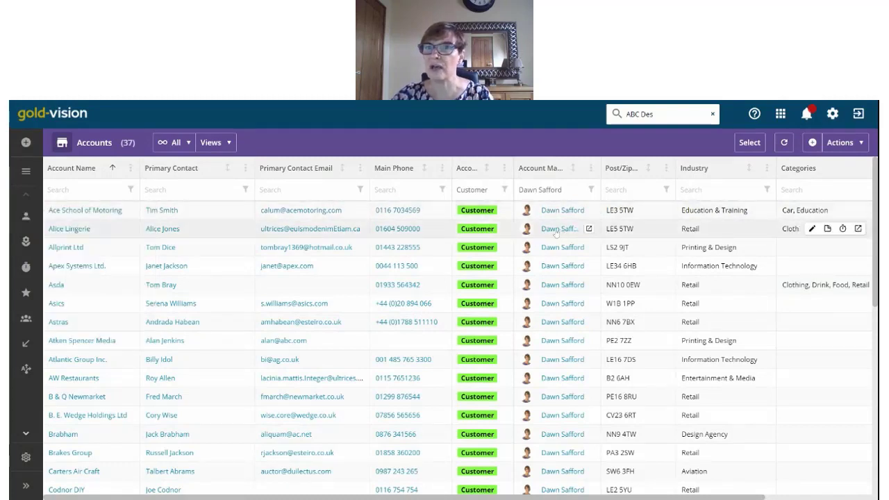
Step: Open the Gold-Vision online help site at the Using Gold-Vision > The Basics page
click(754, 114)
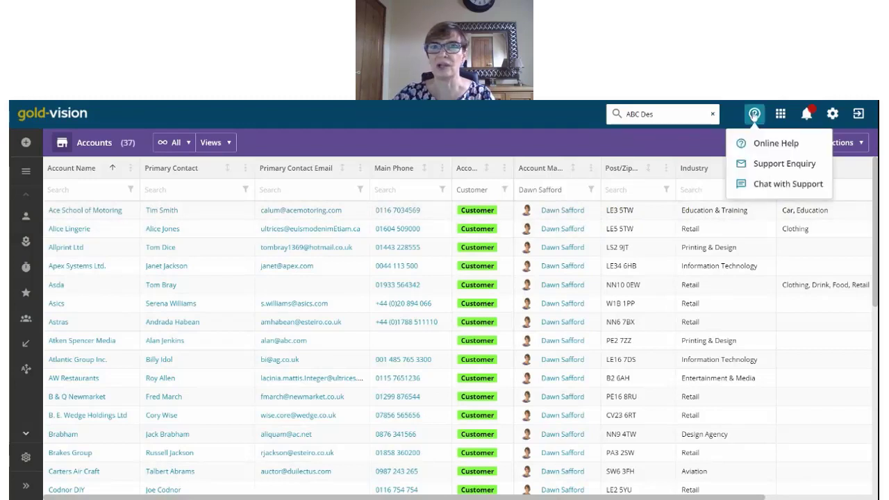
click(769, 142)
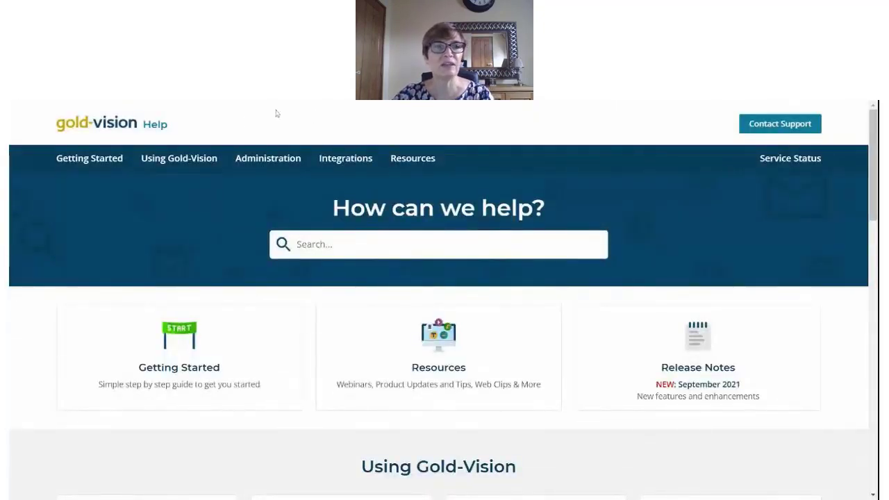
mouse_move(192, 148)
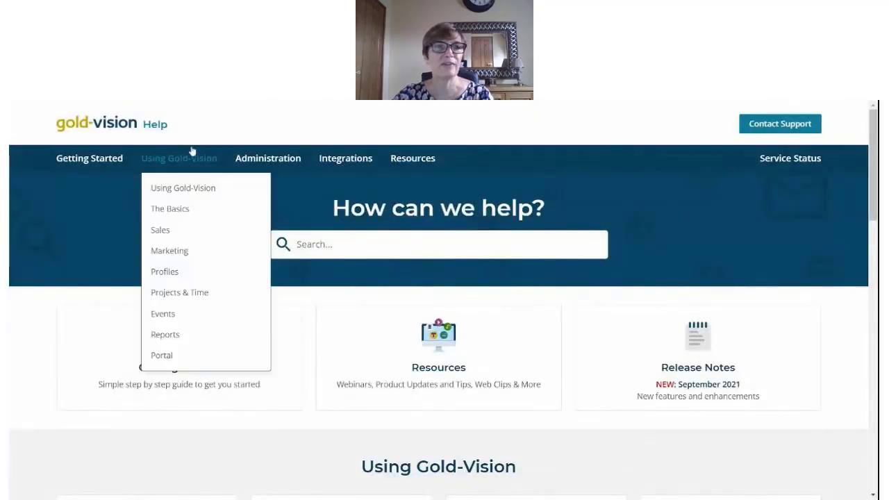
click(179, 210)
scroll(406, 279, down, 1)
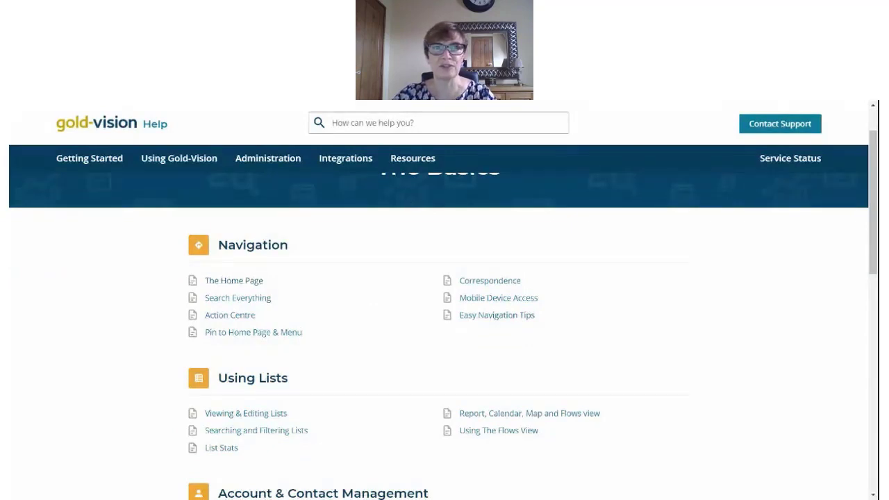
Step: Search the help for 'Pin to menu' and open the How to pin to Menu & Home page article
click(416, 122)
text(Pin to menu)
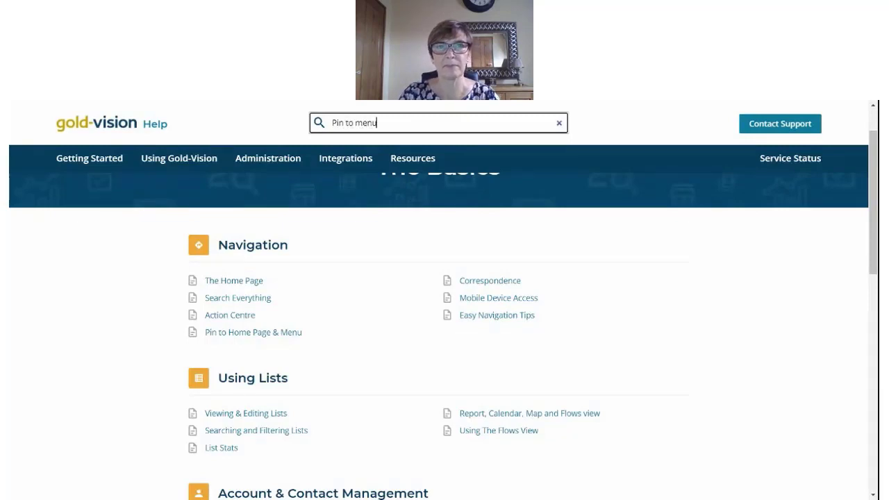
key(Return)
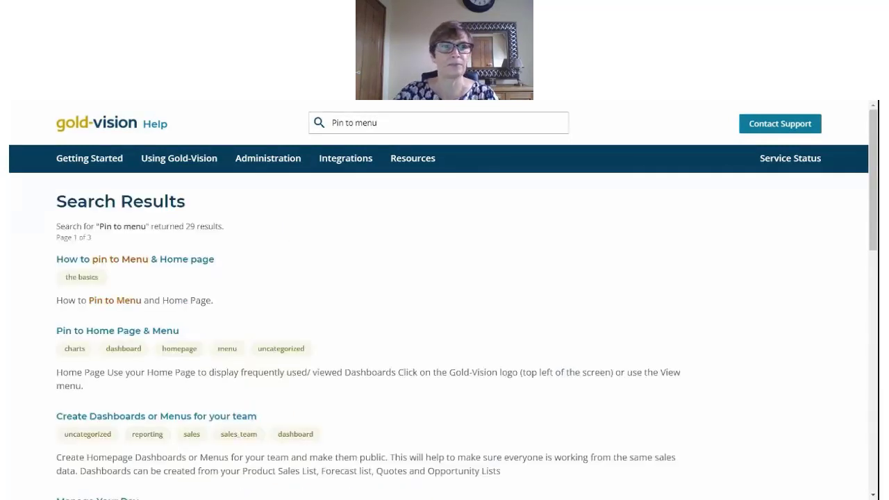
click(132, 260)
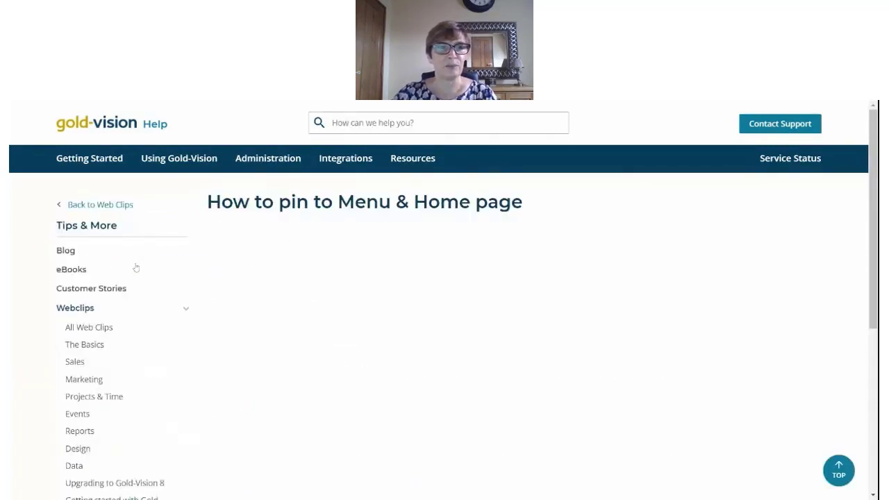